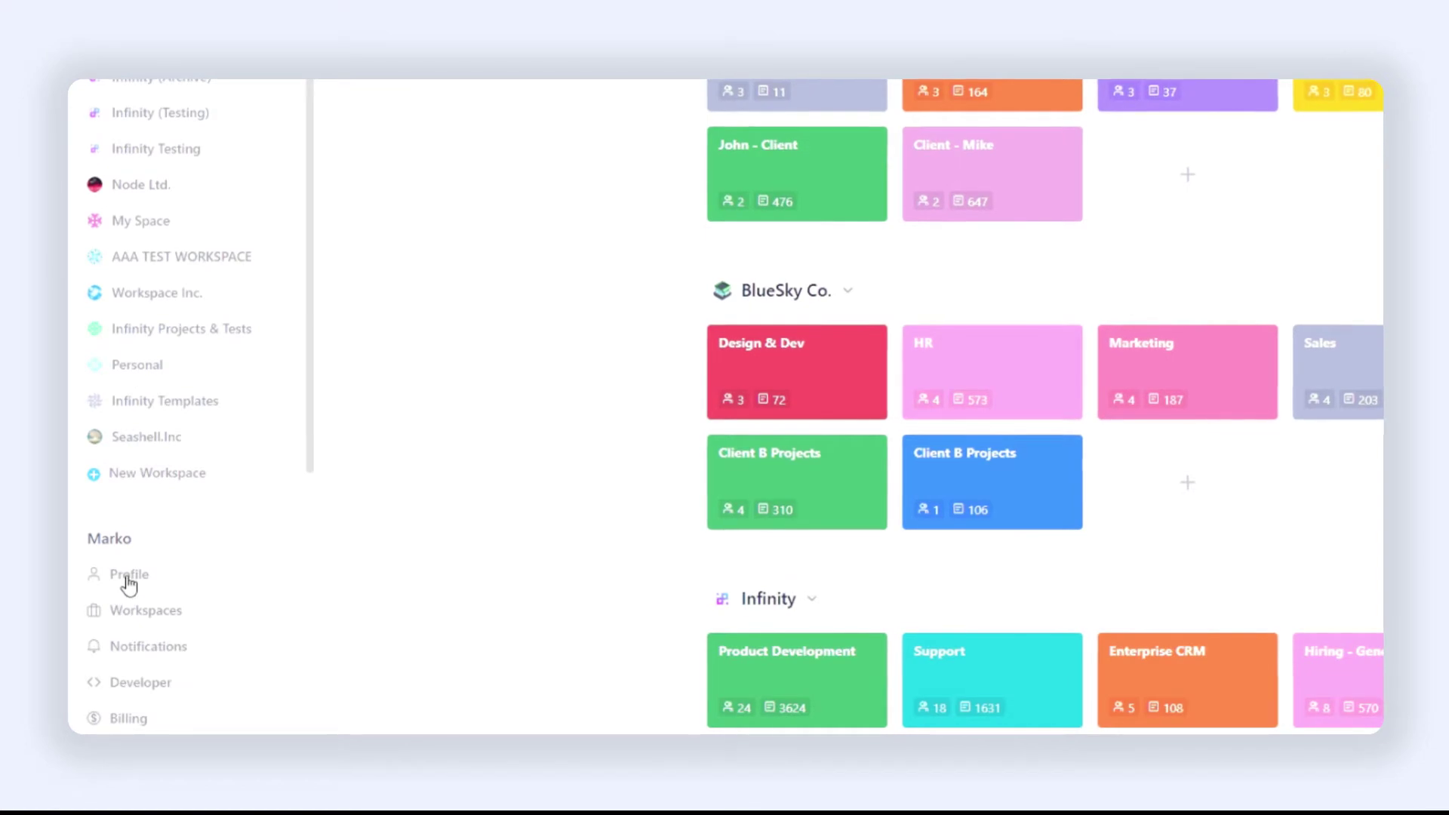
Step: Open the Profile settings page and confirm Enable Developer Features is on
{"action": "left_click", "coordinate": [128, 580]}
{"action": "left_click", "coordinate": [164, 623]}
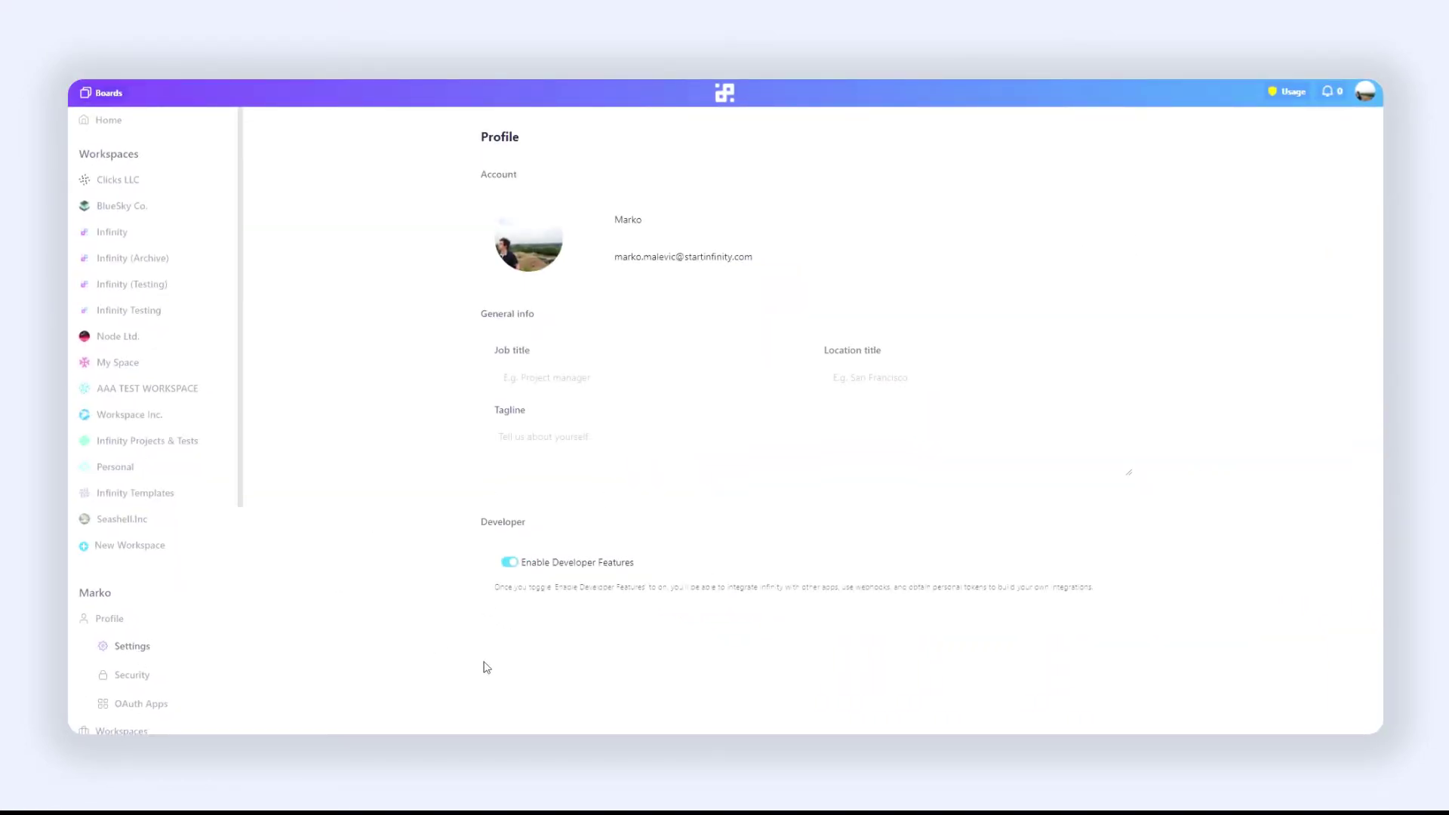
{"action": "scroll", "coordinate": [186, 587], "scroll_direction": "down", "scroll_amount": 2}
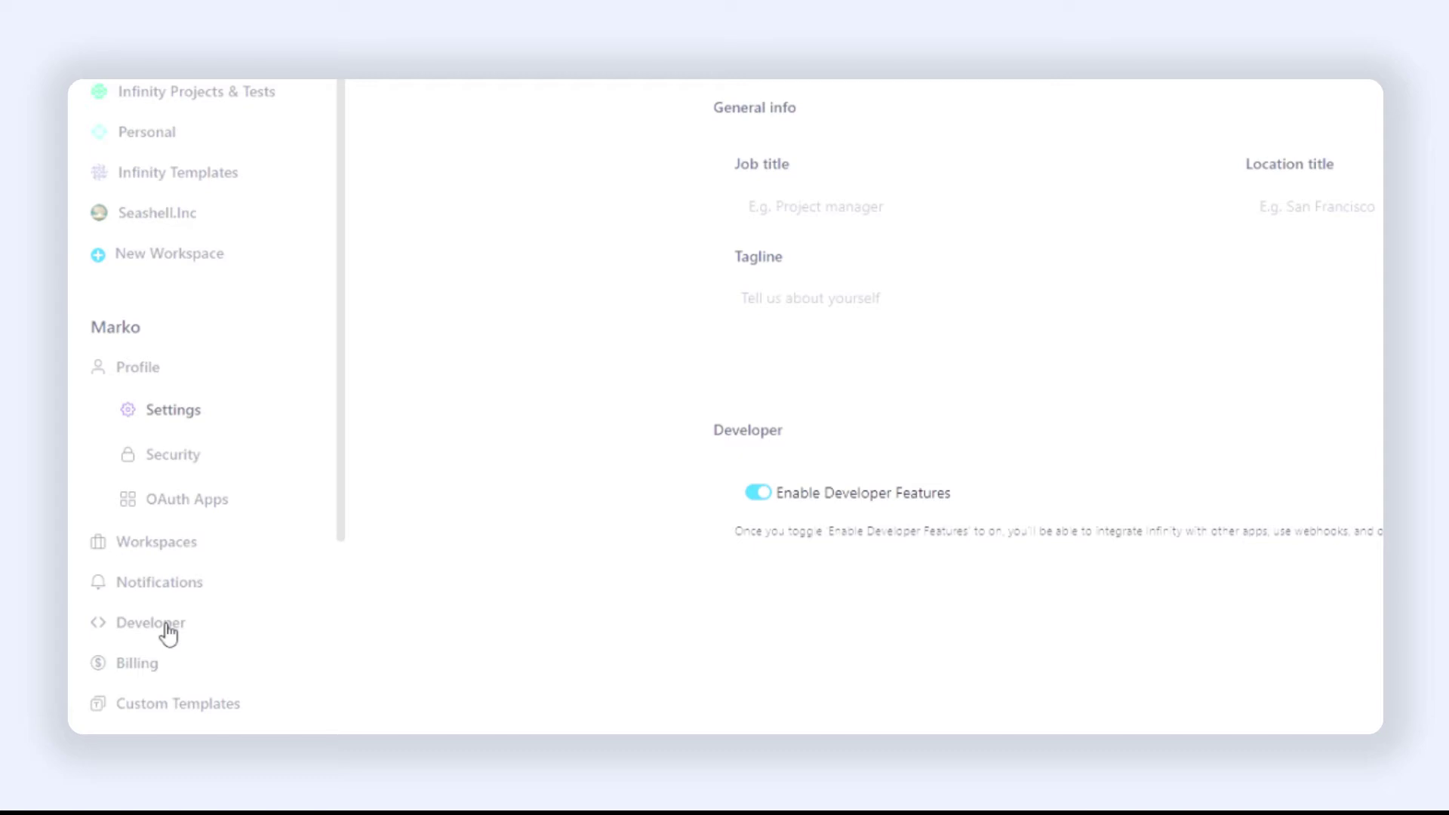
Step: Expand Developer in the sidebar and view the Apps page, then the empty Tokens page
{"action": "left_click", "coordinate": [168, 632]}
{"action": "scroll", "coordinate": [226, 589], "scroll_direction": "down", "scroll_amount": 3}
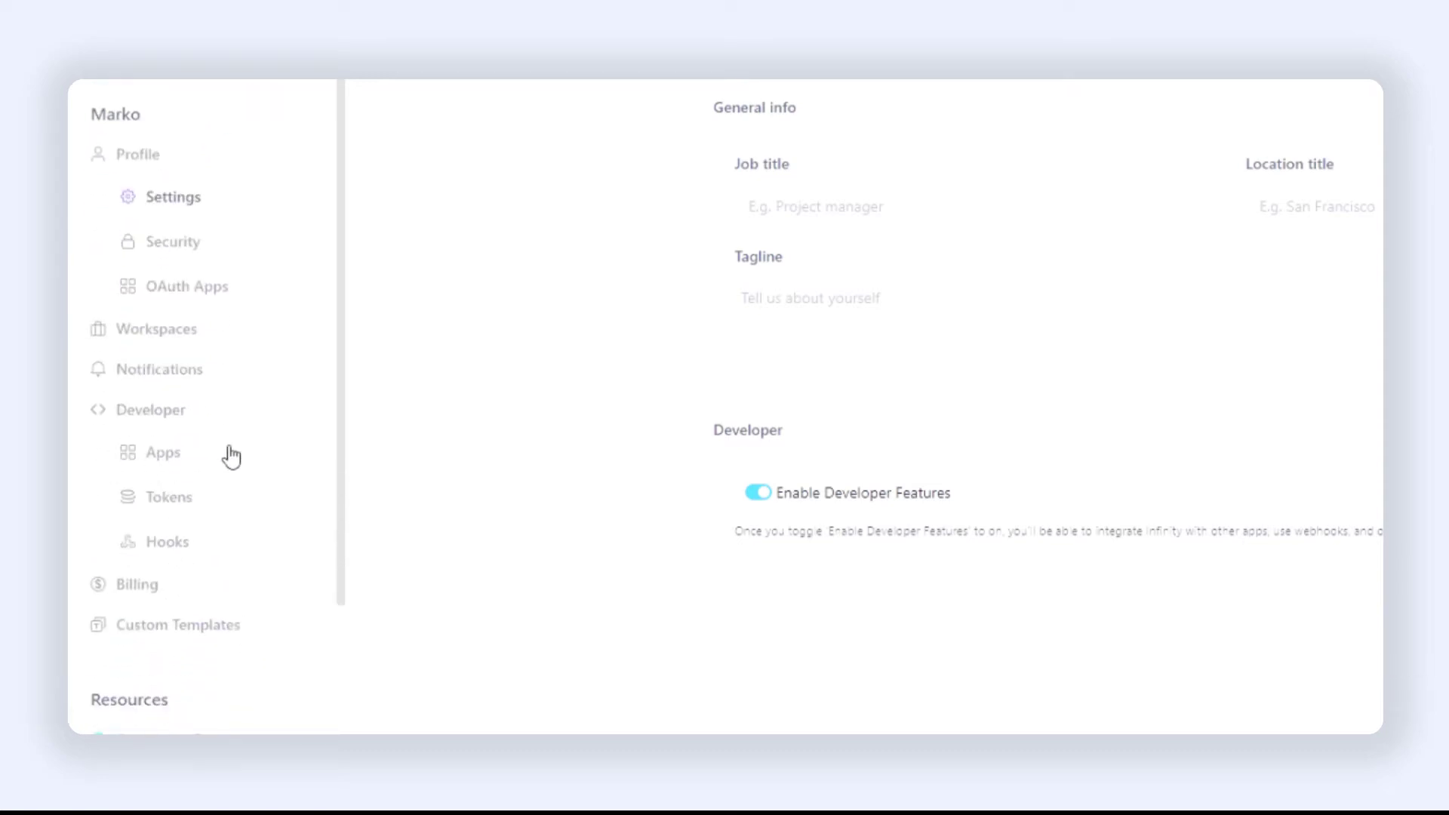
{"action": "left_click", "coordinate": [146, 550]}
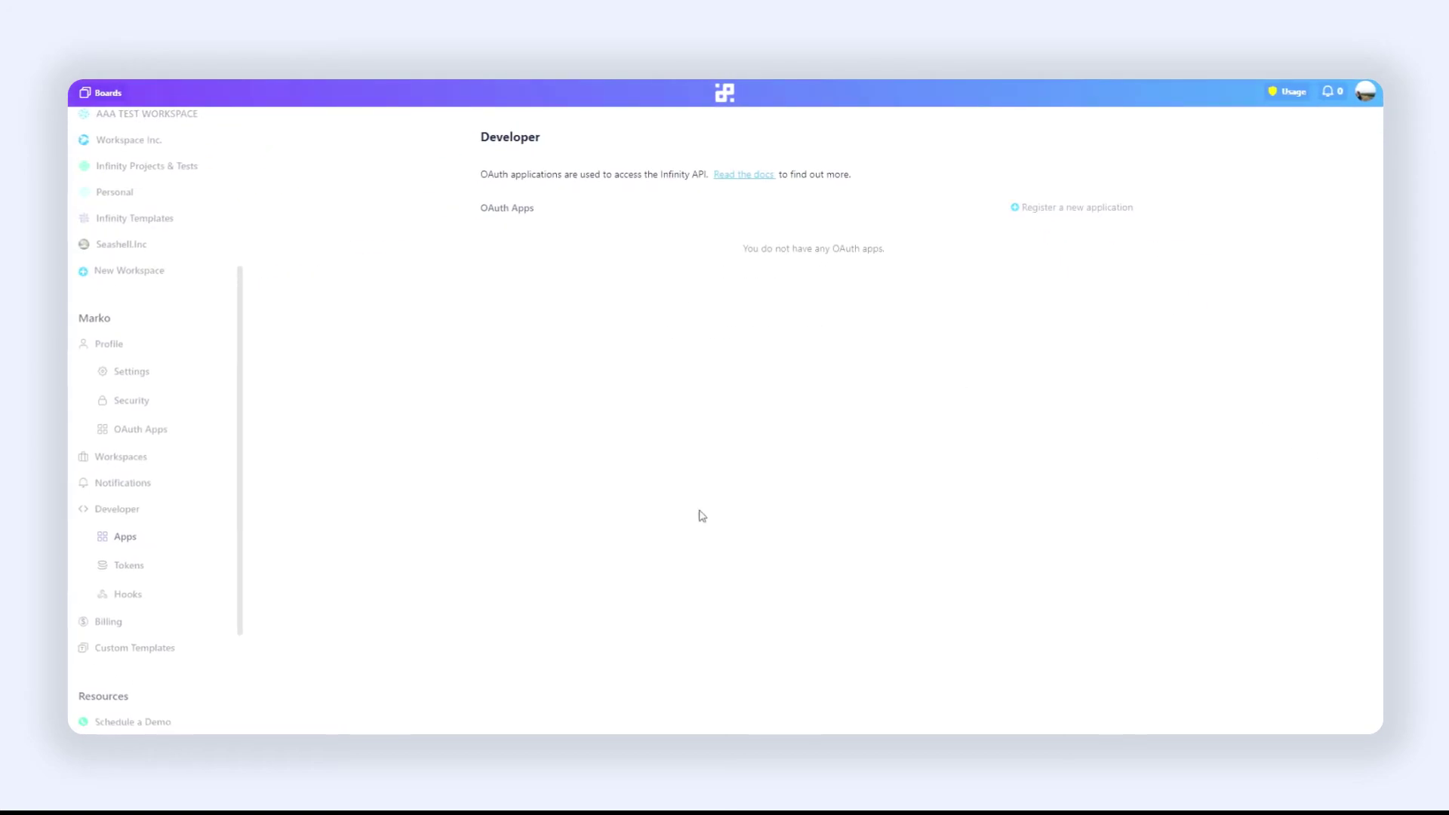
{"action": "left_click", "coordinate": [156, 563]}
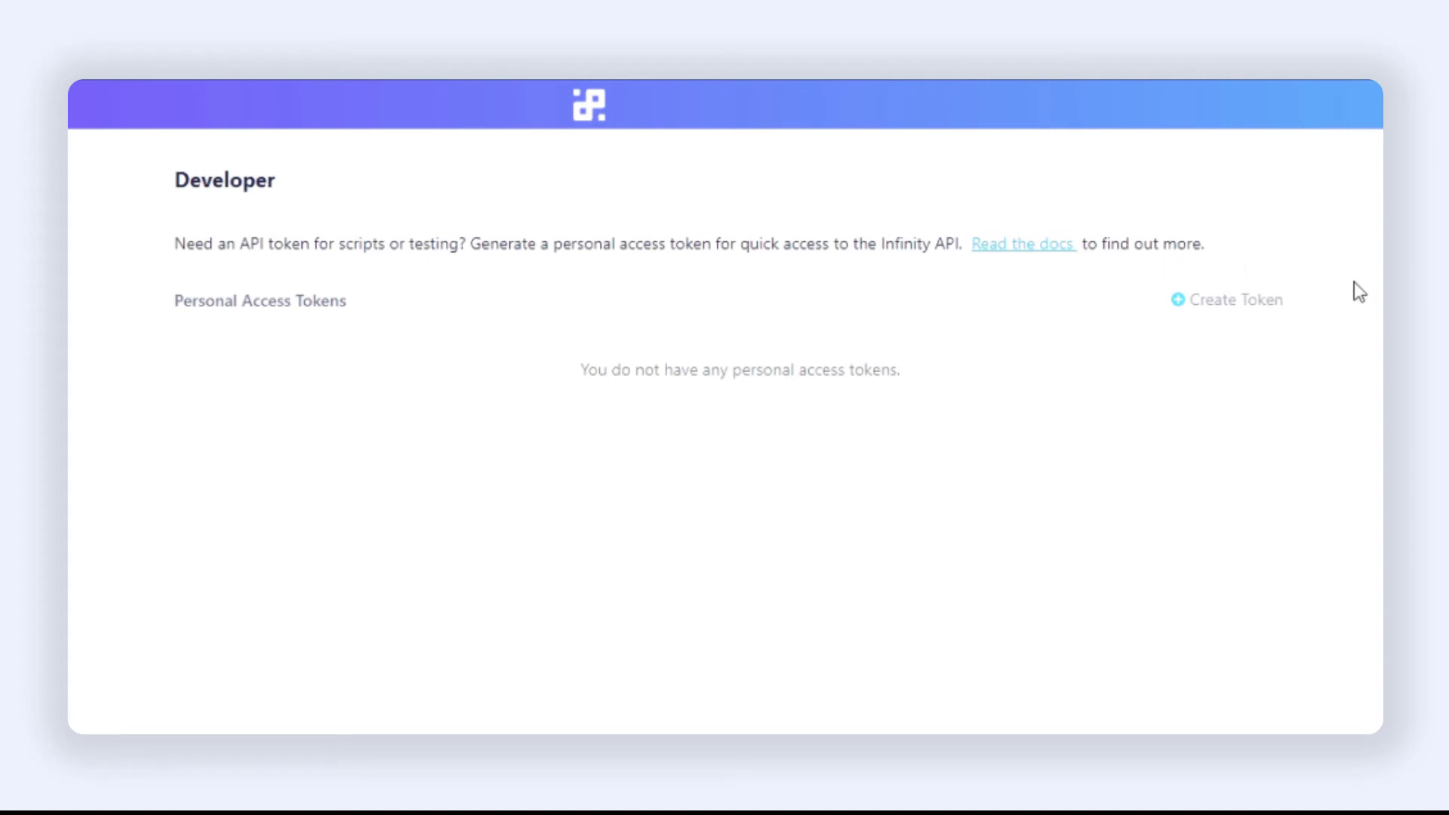
Step: Display the empty Webhooks page under Developer > Hooks
{"action": "left_click", "coordinate": [132, 593]}
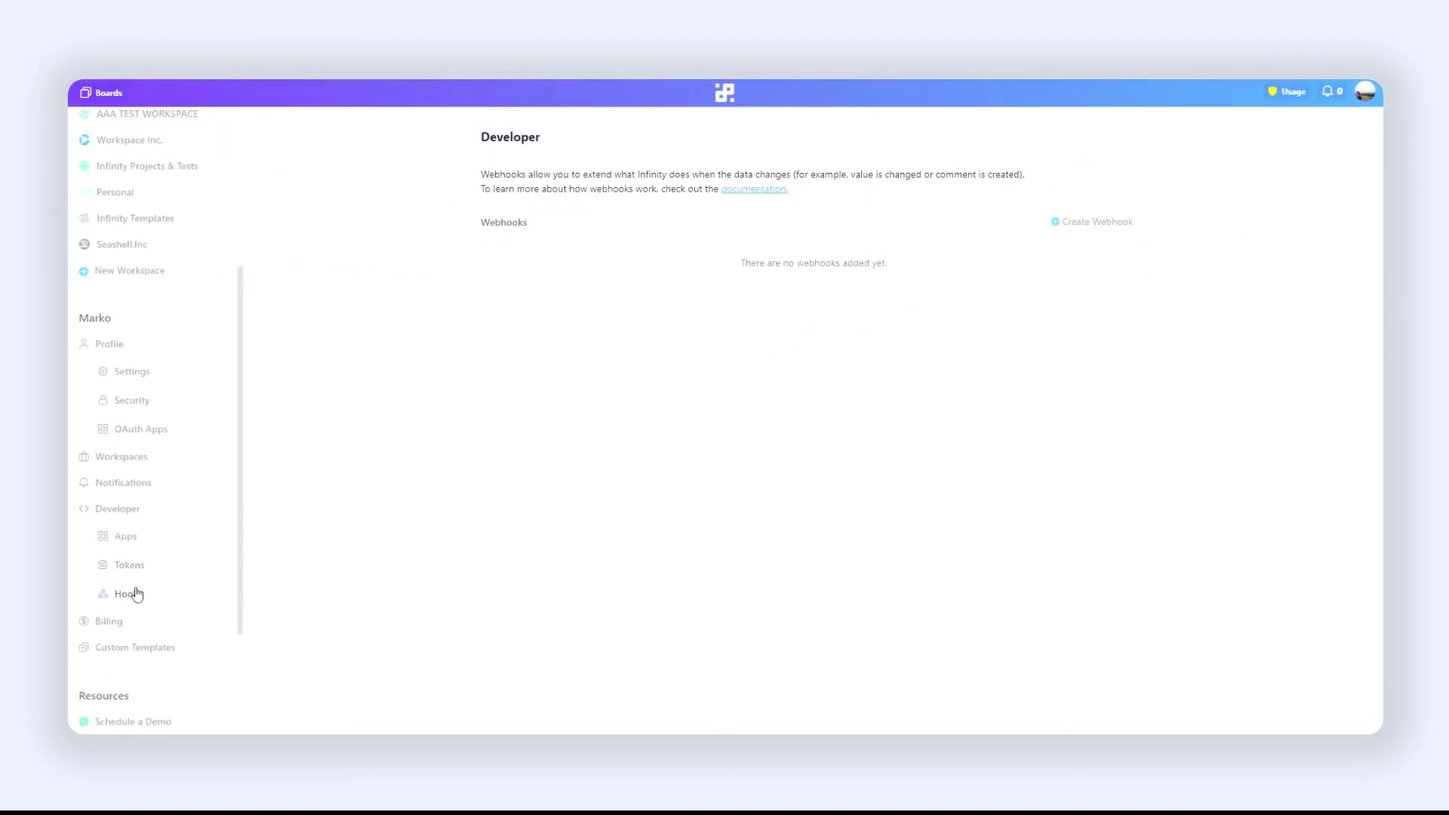